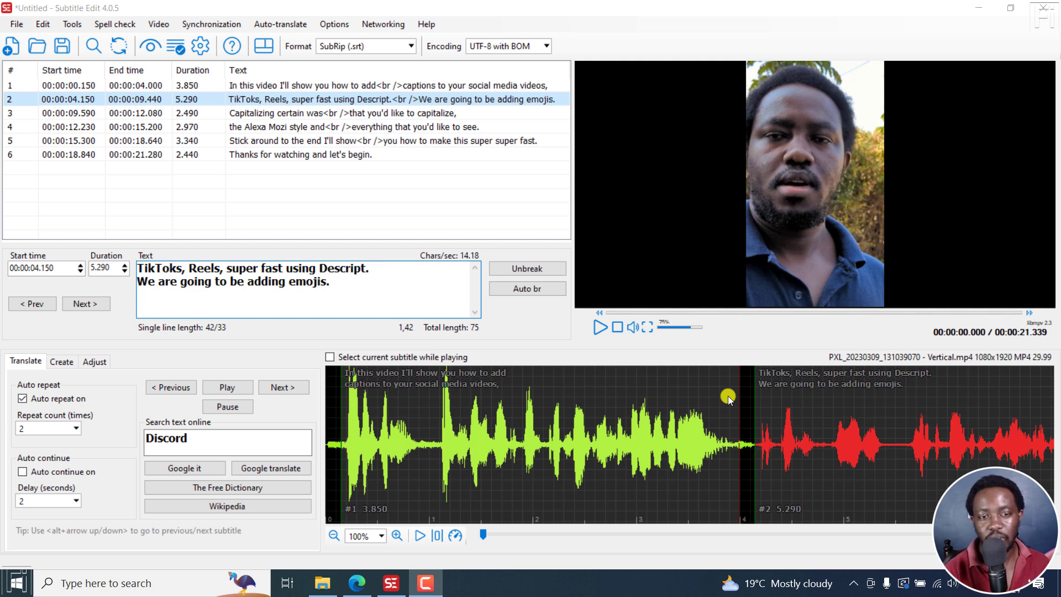
Check Subtitle Edit's version information in the Help menu, then close it
click(159, 25)
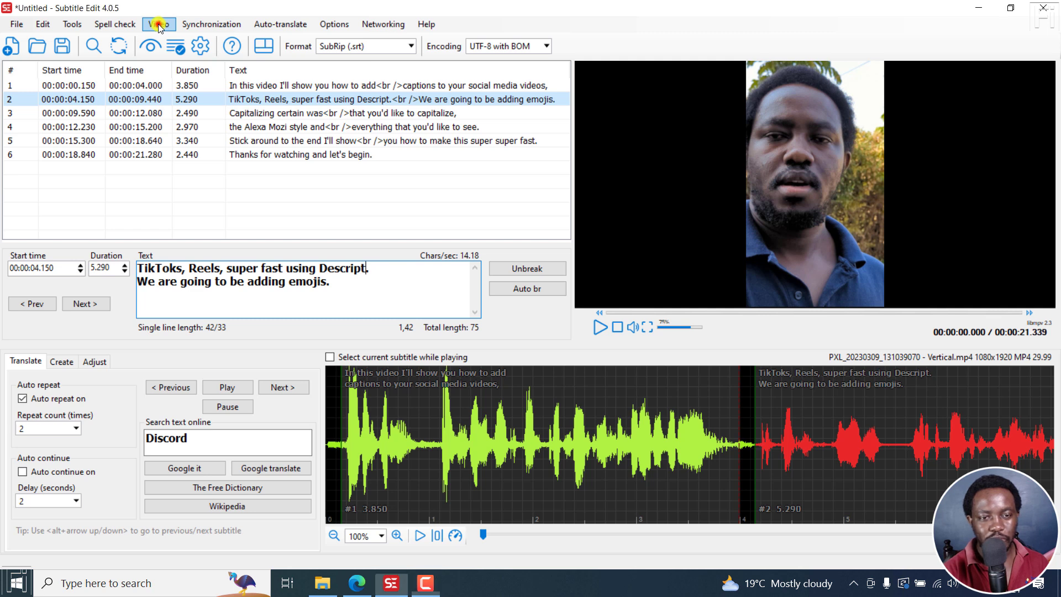
click(422, 24)
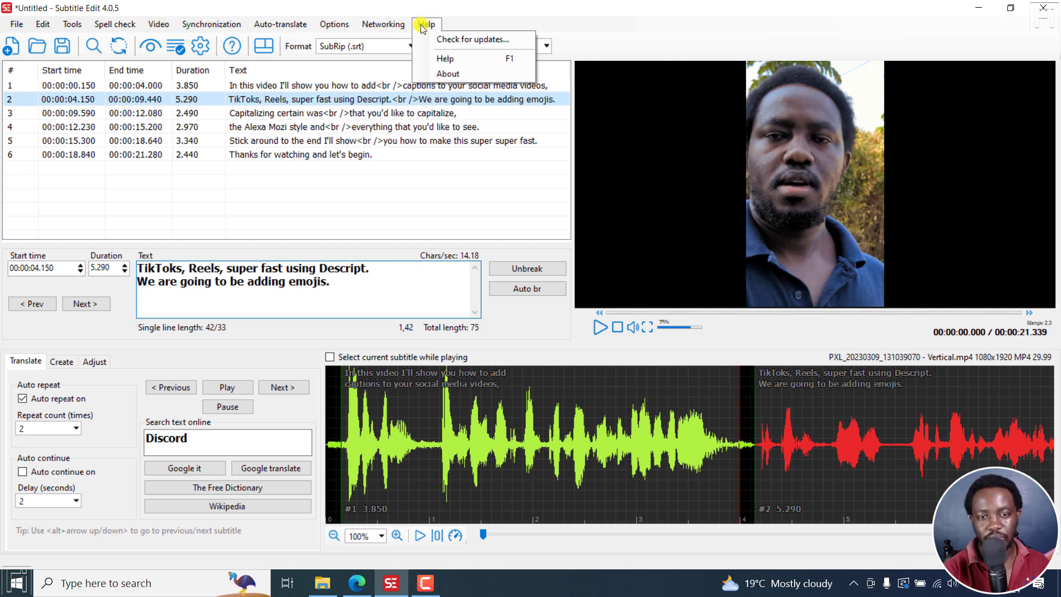
click(453, 74)
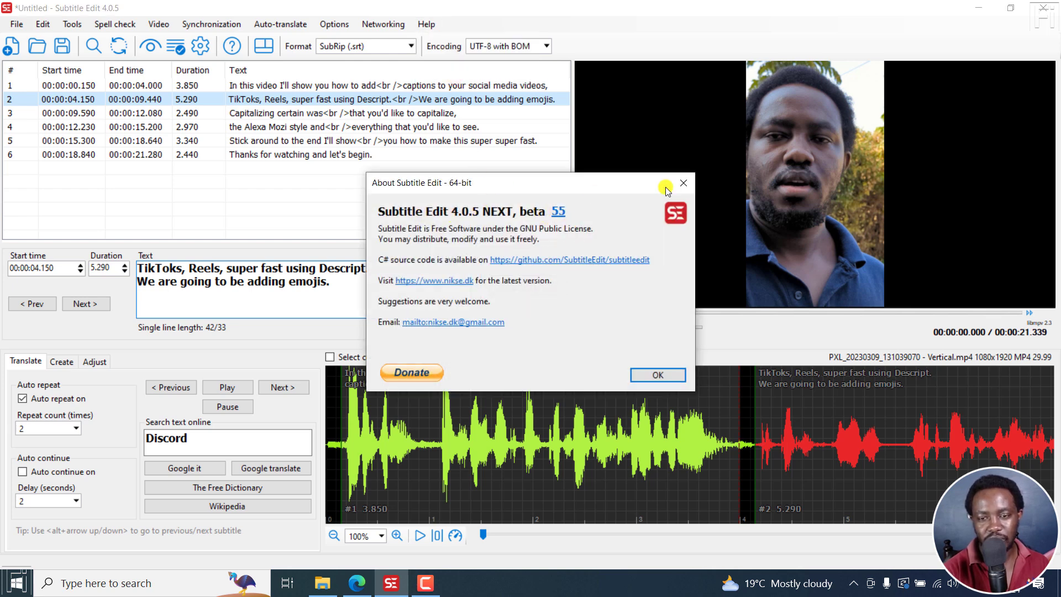
click(683, 183)
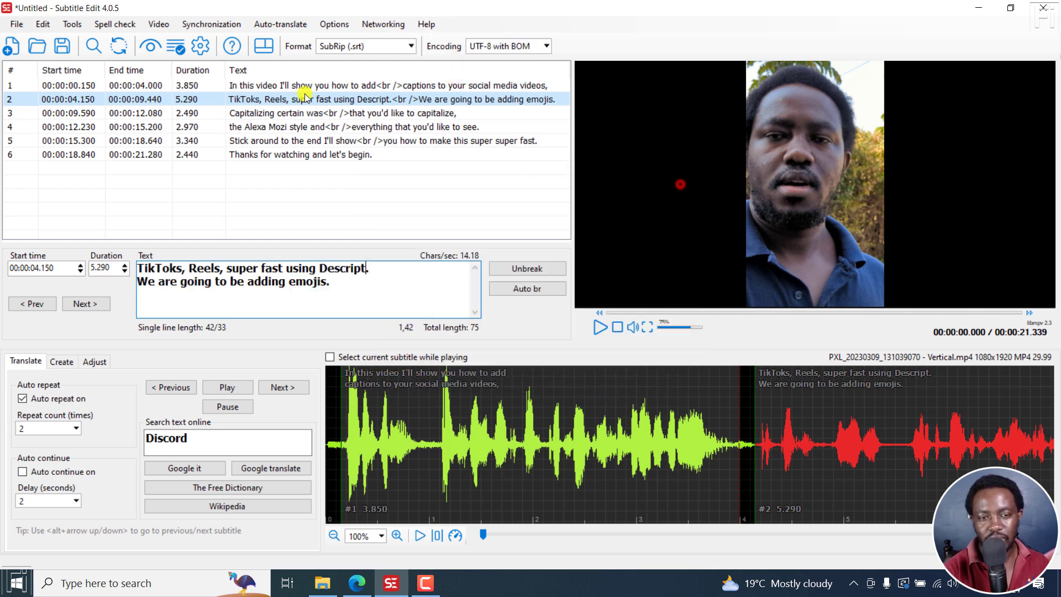
Open Video > Text to speech and add to video with ElevenLabs TTS as the engine
click(160, 24)
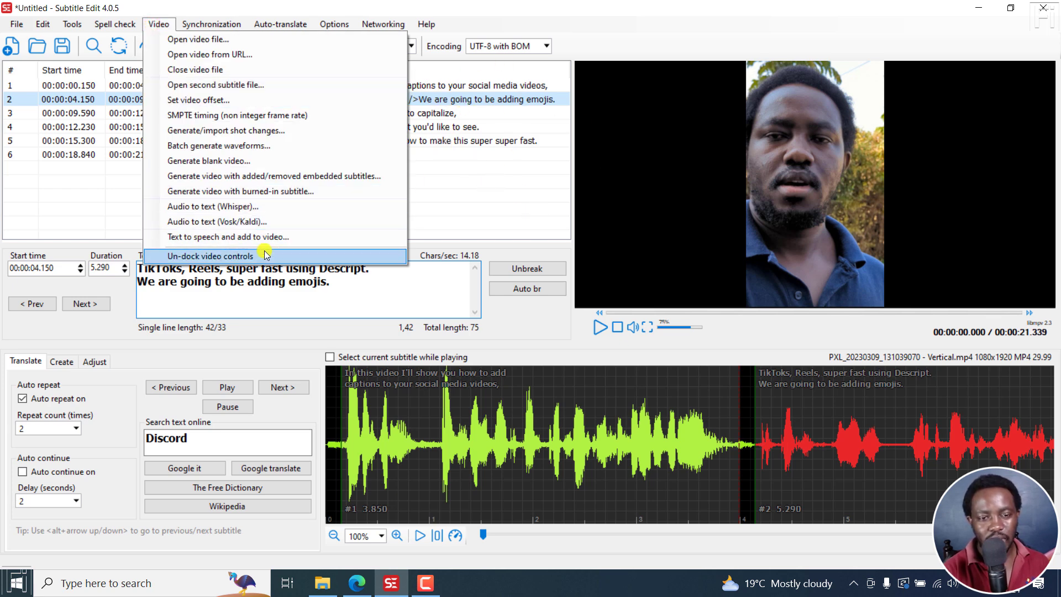
click(194, 237)
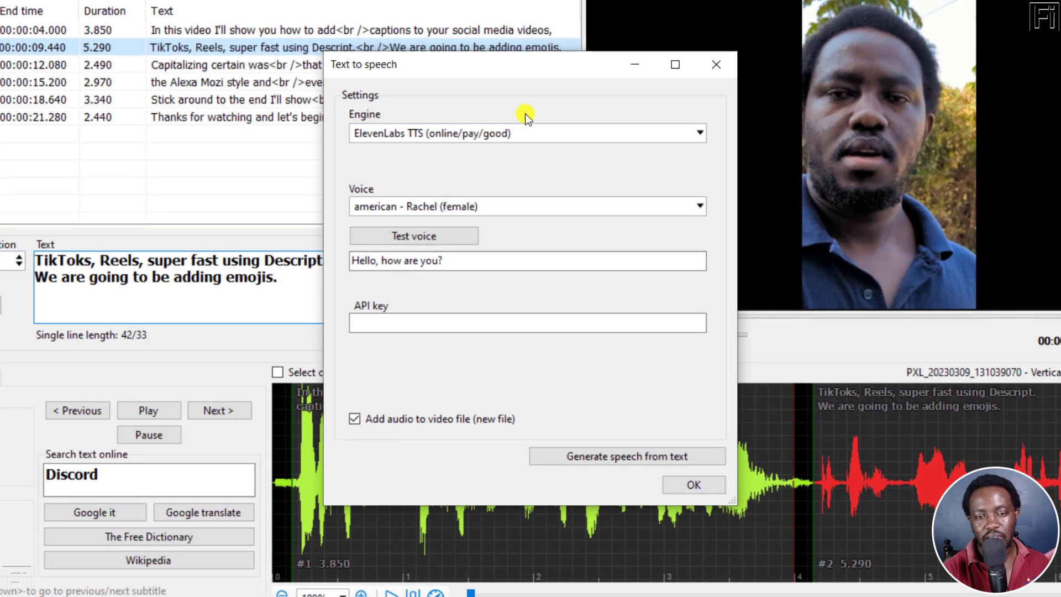
click(468, 133)
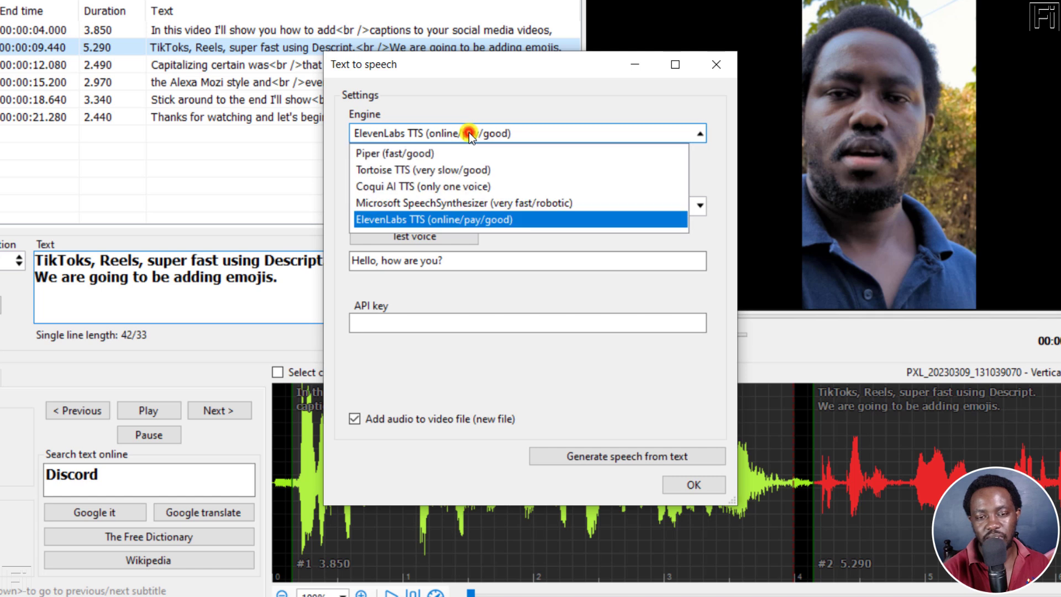
click(483, 220)
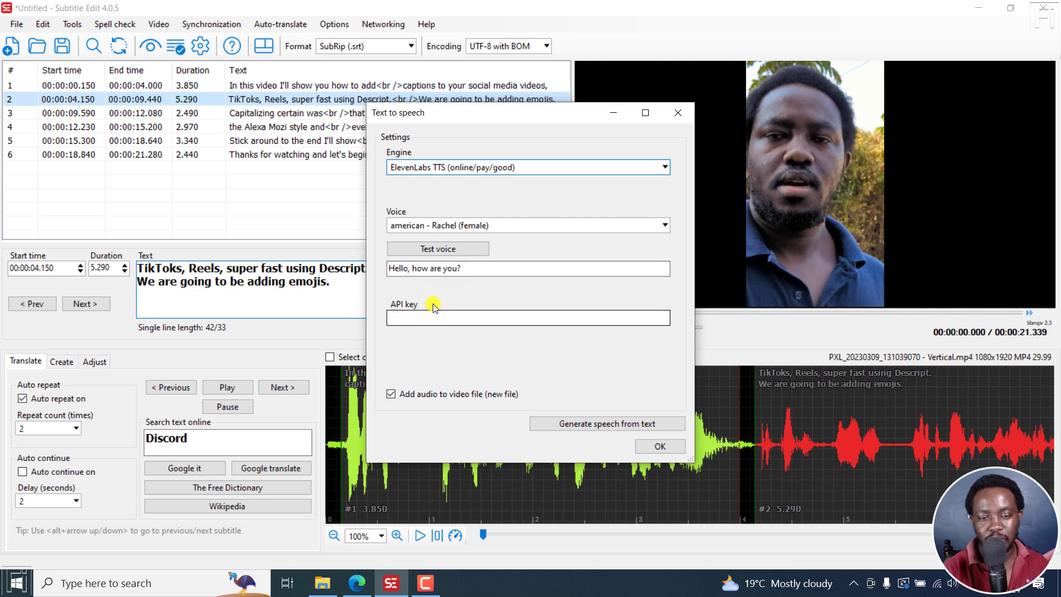
click(444, 250)
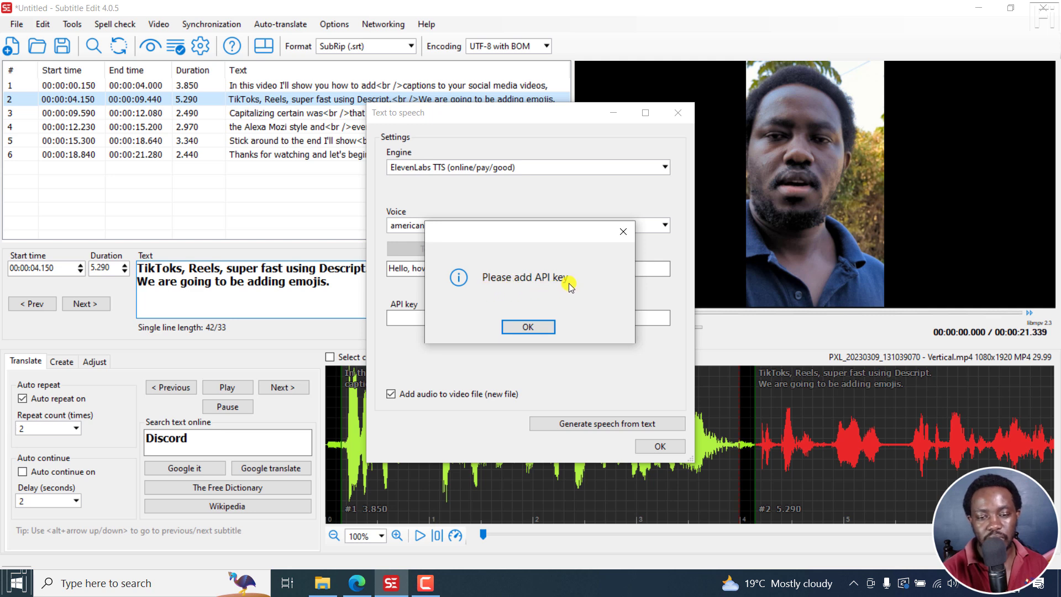
click(528, 328)
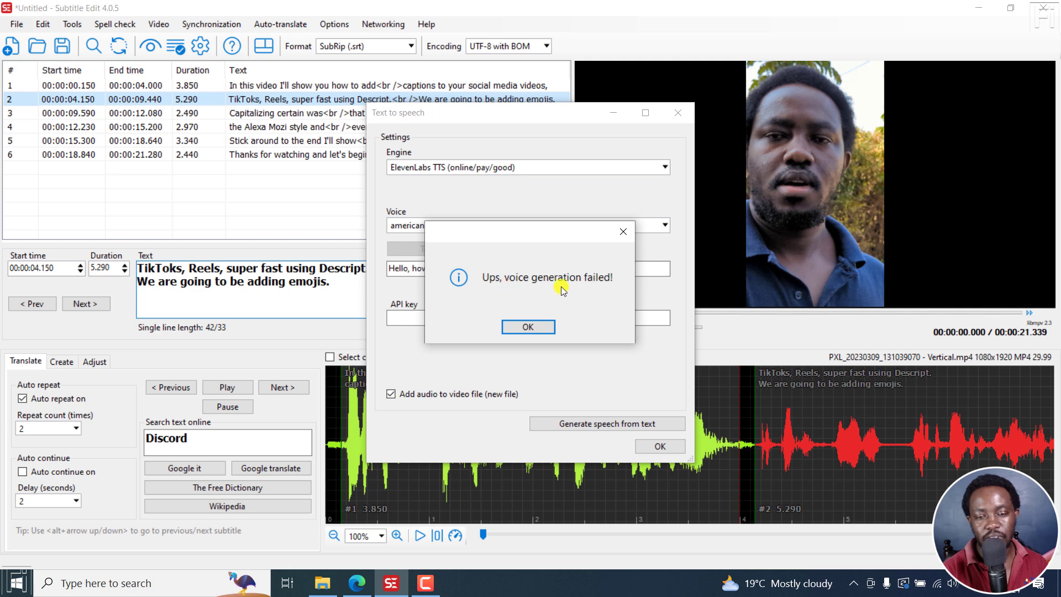
click(526, 328)
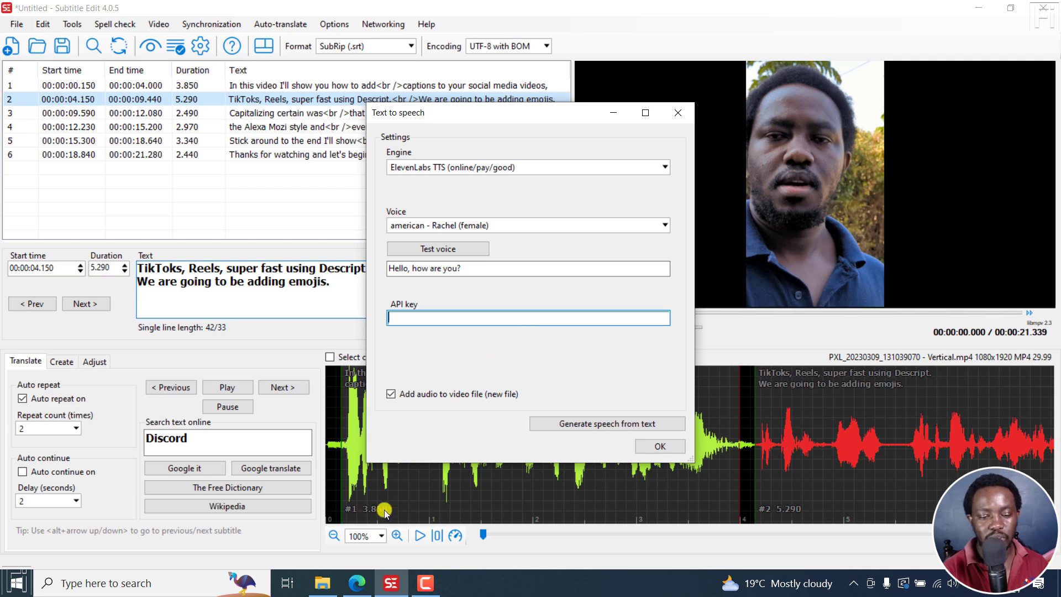
Switch to the ElevenLabs API page in Edge and start the Sign up process
click(357, 586)
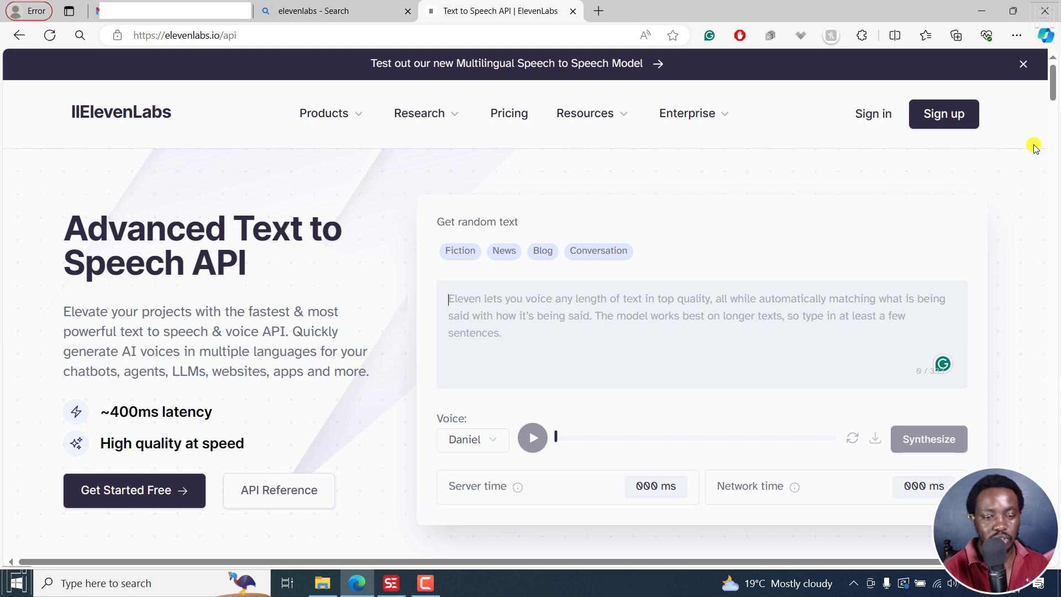
click(946, 116)
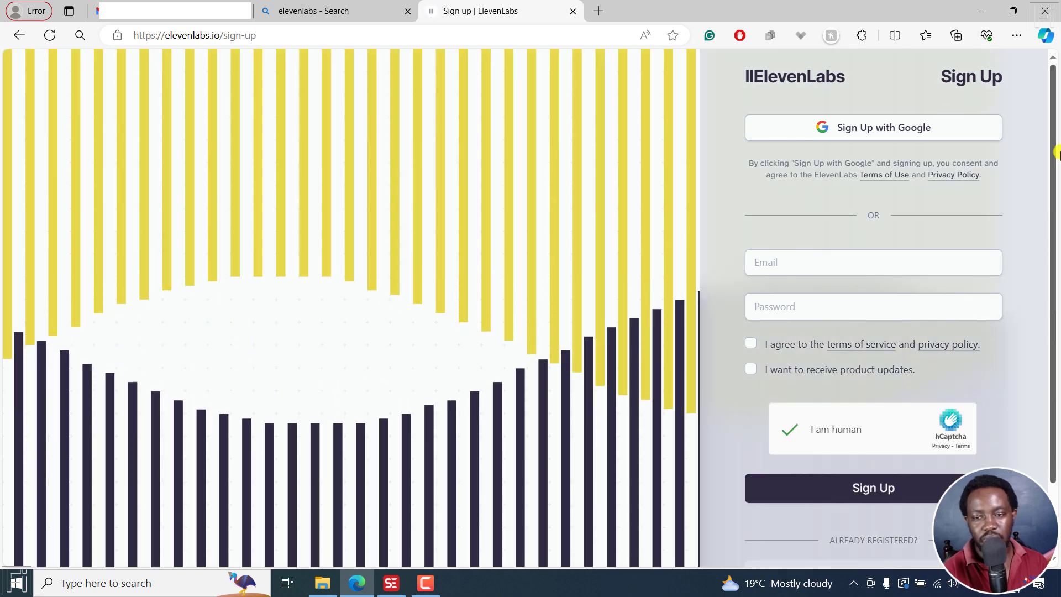
Sign up for ElevenLabs with a Google account and allow sharing details
click(910, 129)
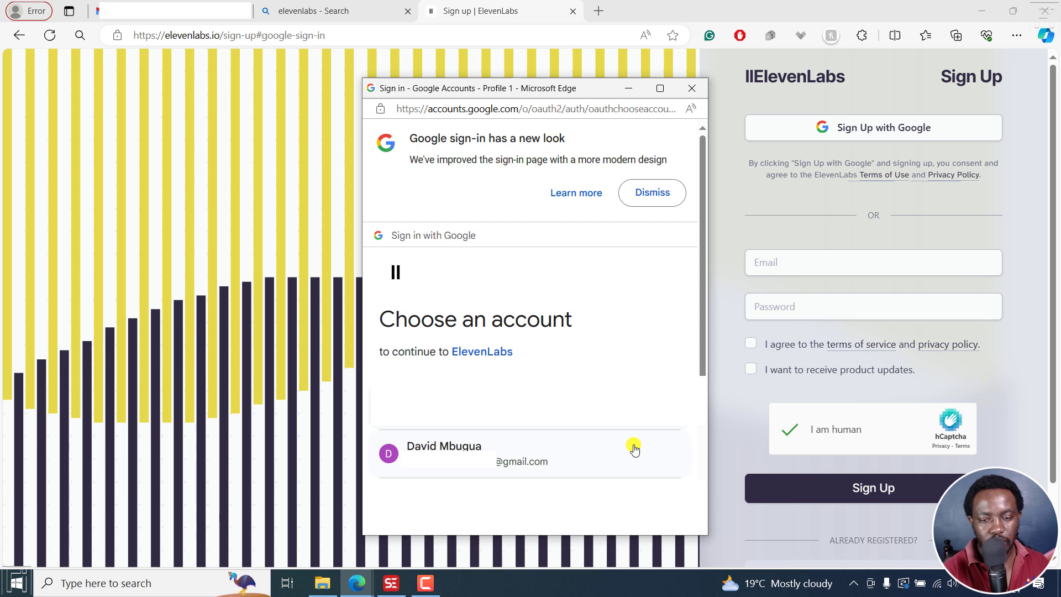
click(532, 460)
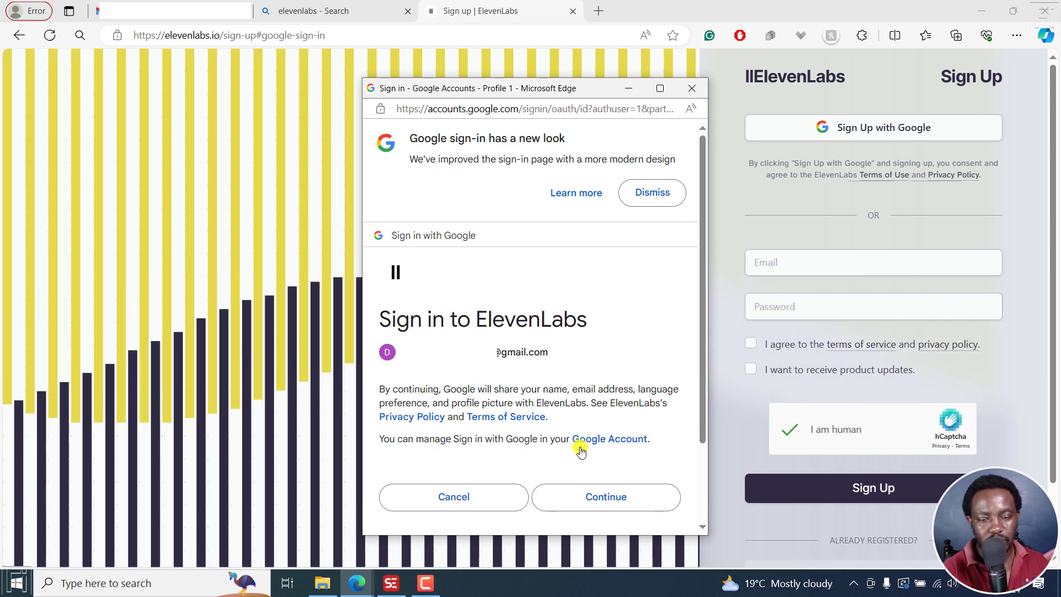
click(596, 504)
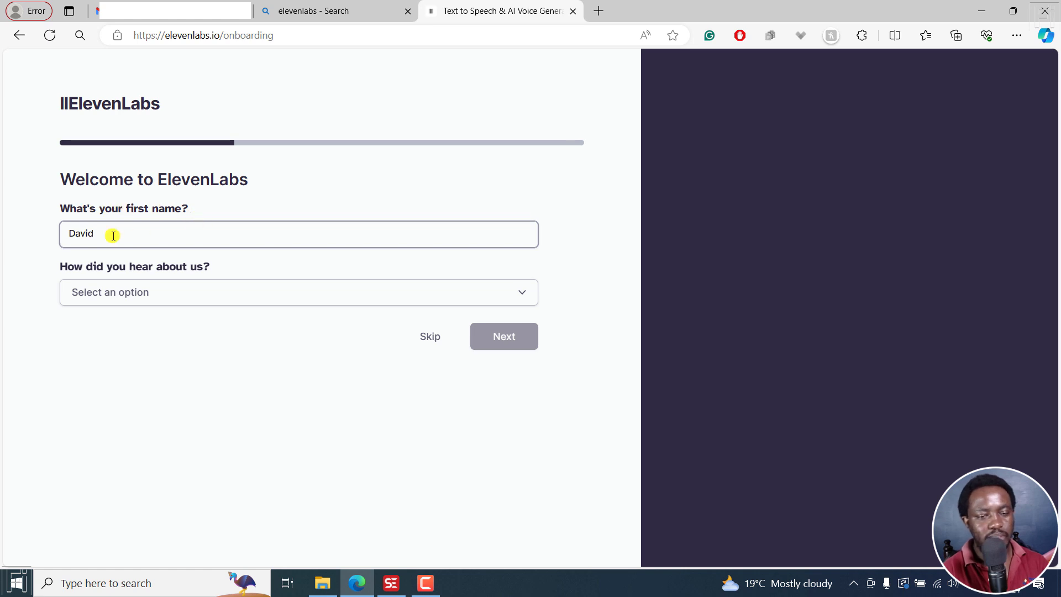
Complete onboarding: heard about it via YouTube, user type Creator, creator type YouTuber
click(374, 298)
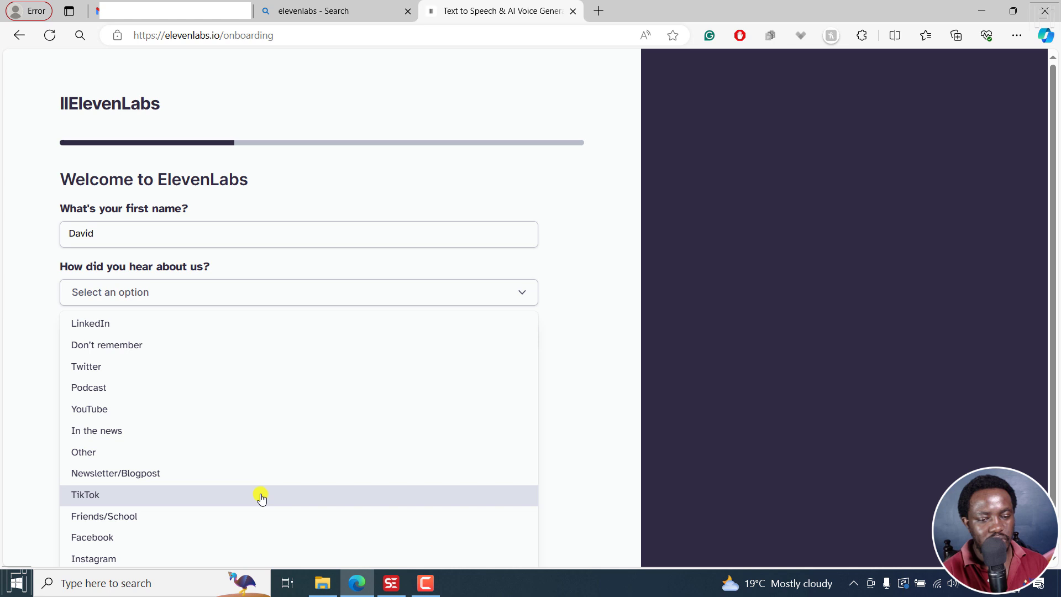
click(118, 415)
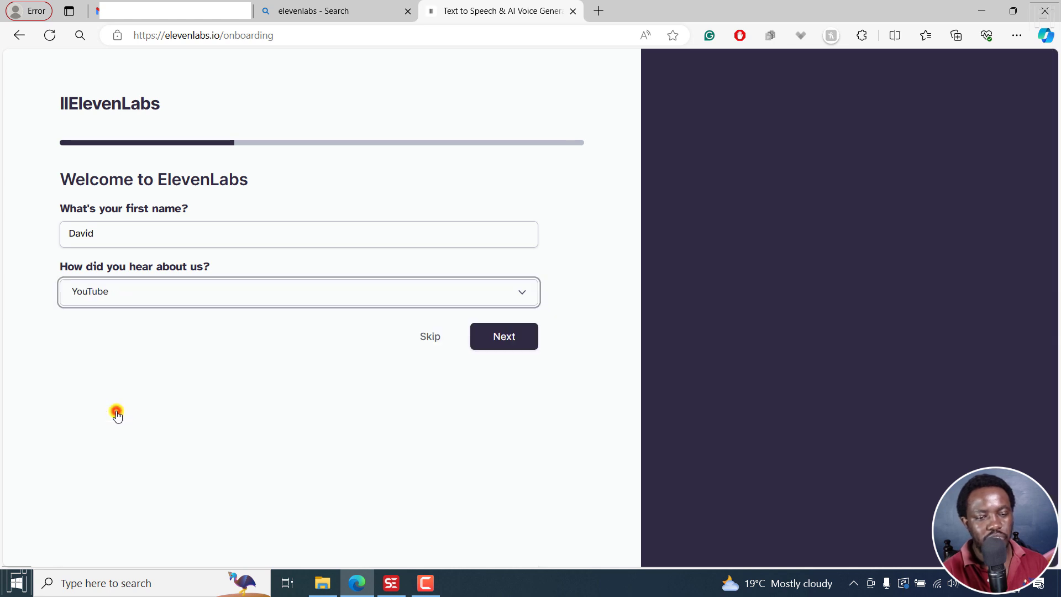
click(515, 337)
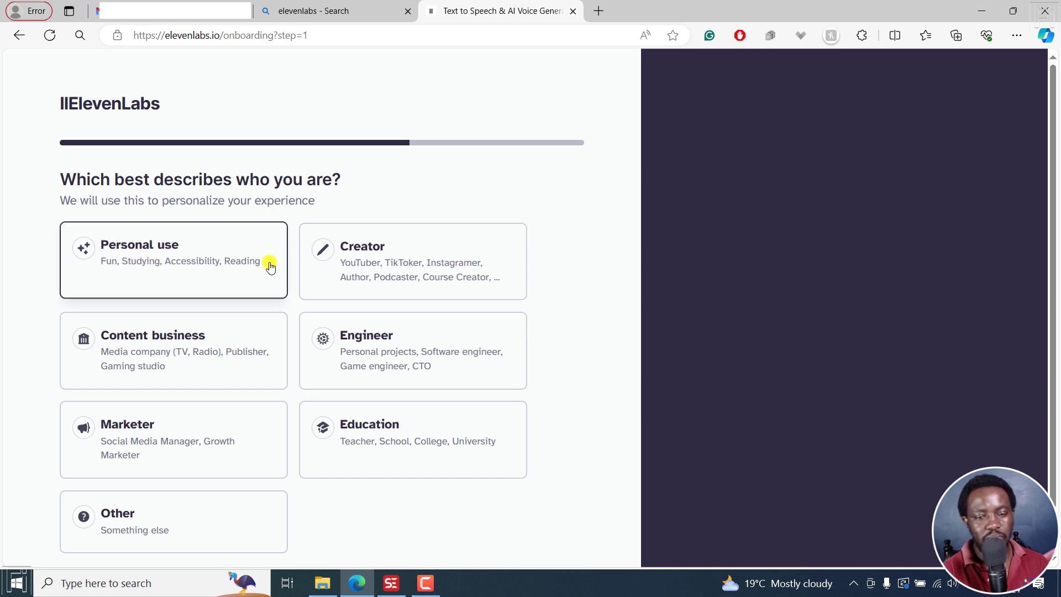
click(393, 275)
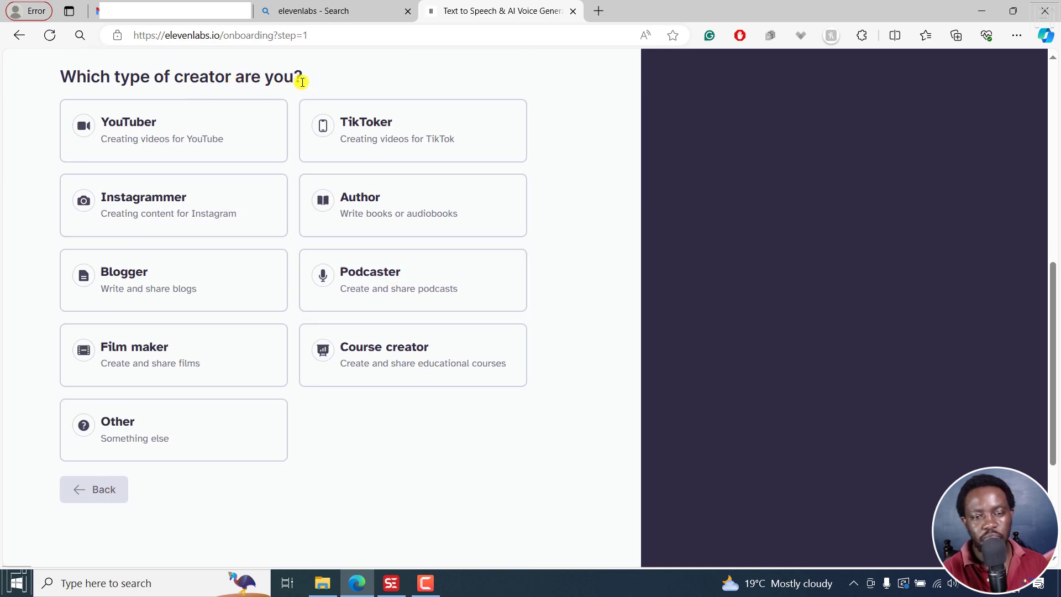
click(129, 133)
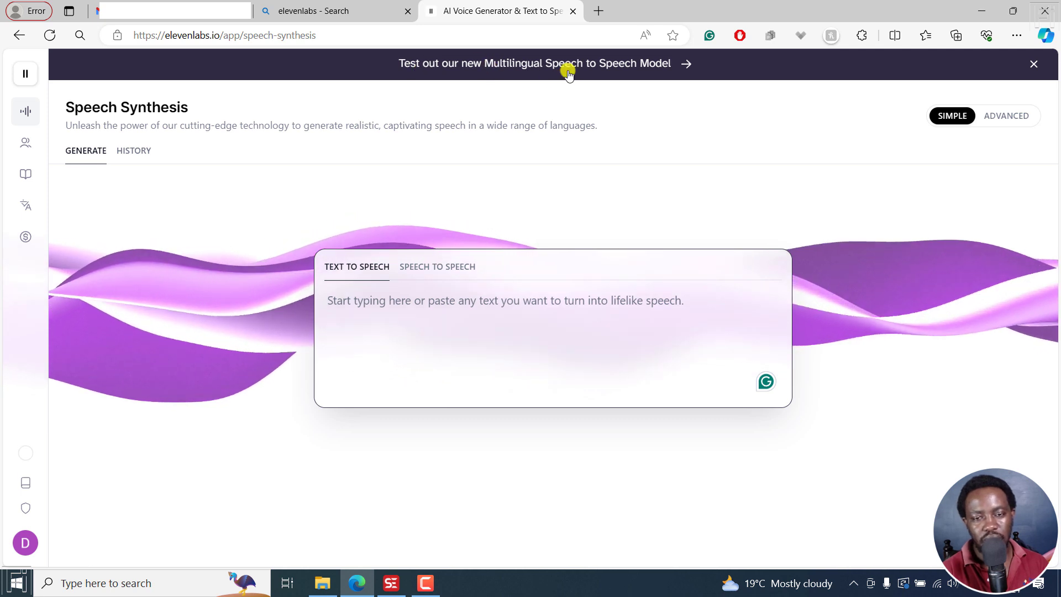
Dismiss the promo banner and open the account's Profile + API key settings
click(1036, 64)
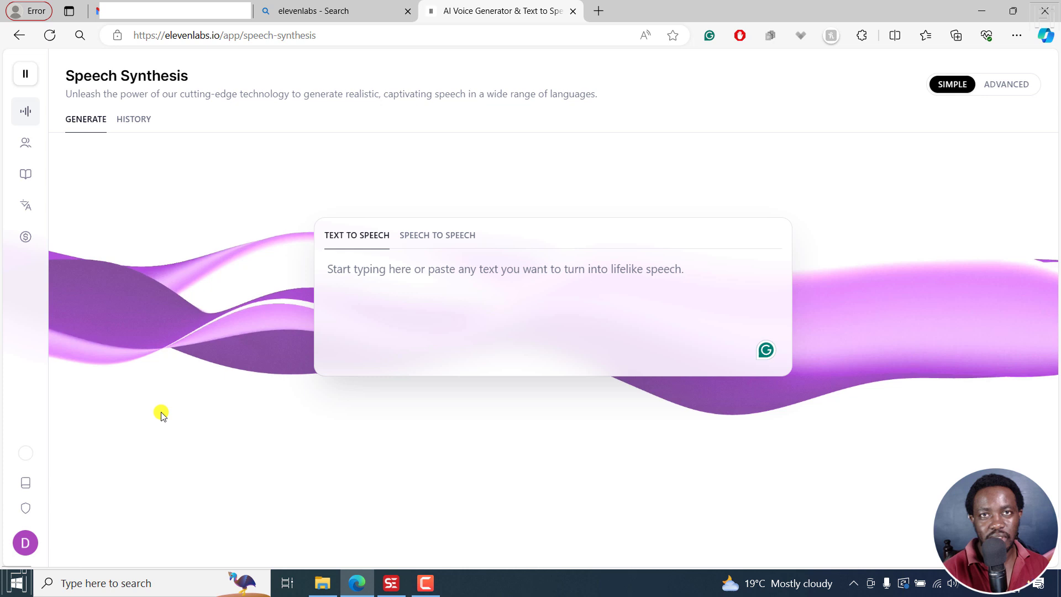
mouse_move(49, 536)
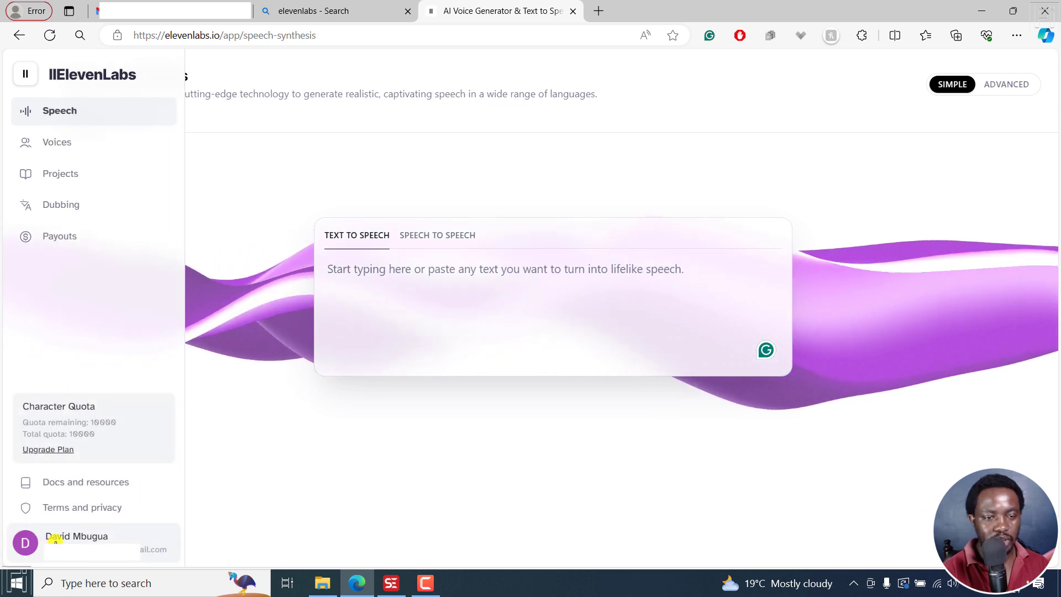
click(84, 539)
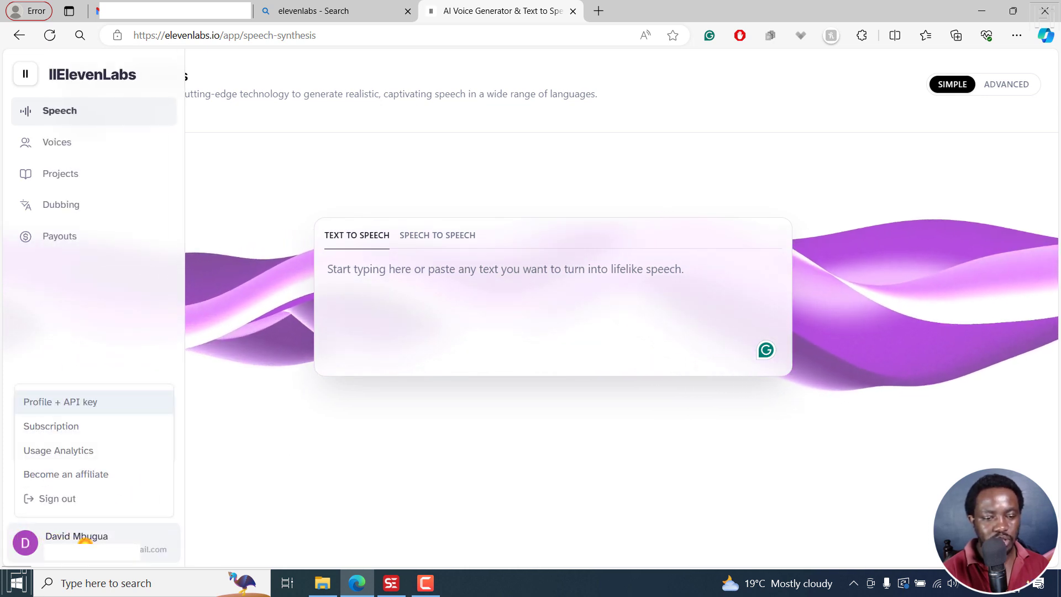
click(44, 402)
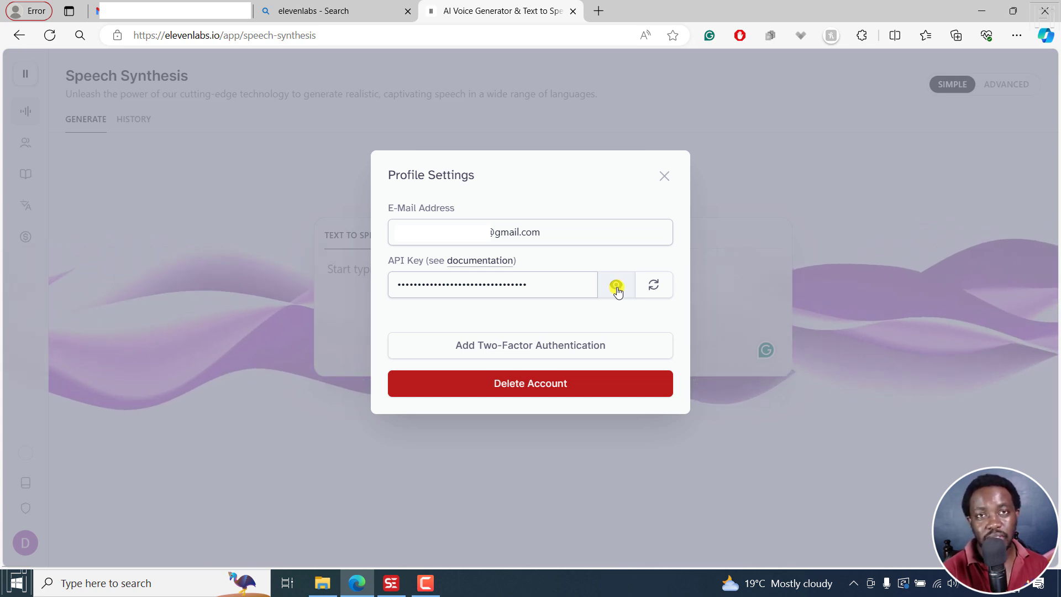
Reveal and copy the API key, hide it again, and switch back to Subtitle Edit
click(616, 287)
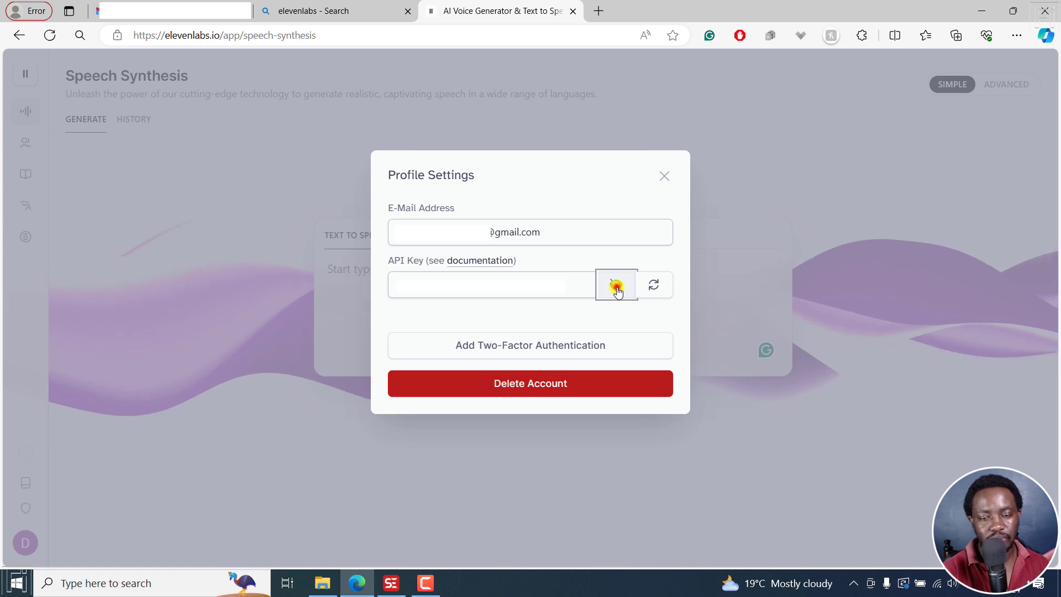
drag(579, 285, 391, 287)
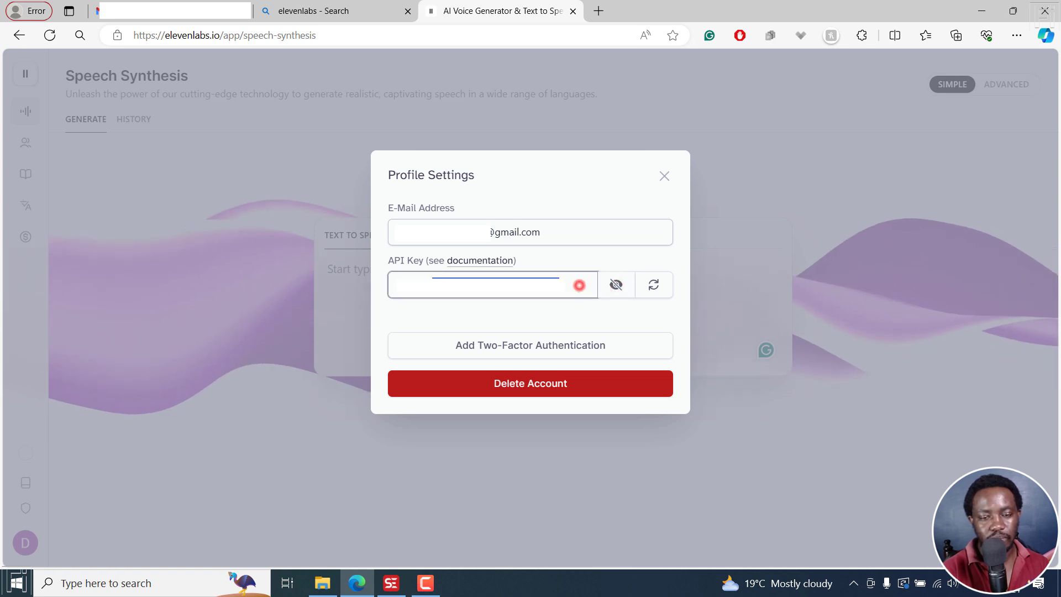
right_click(401, 286)
click(466, 294)
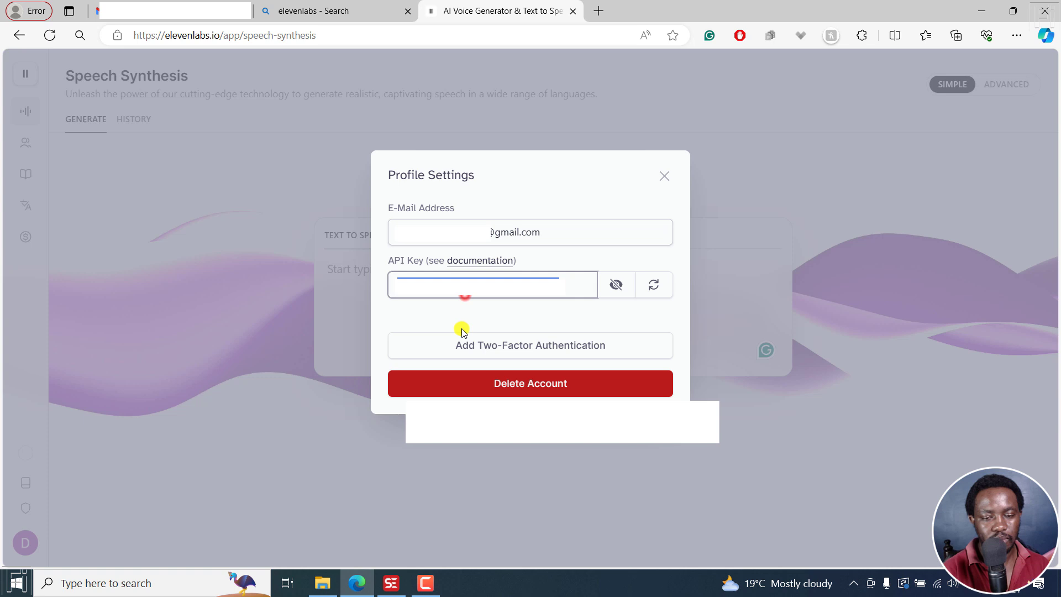
click(615, 285)
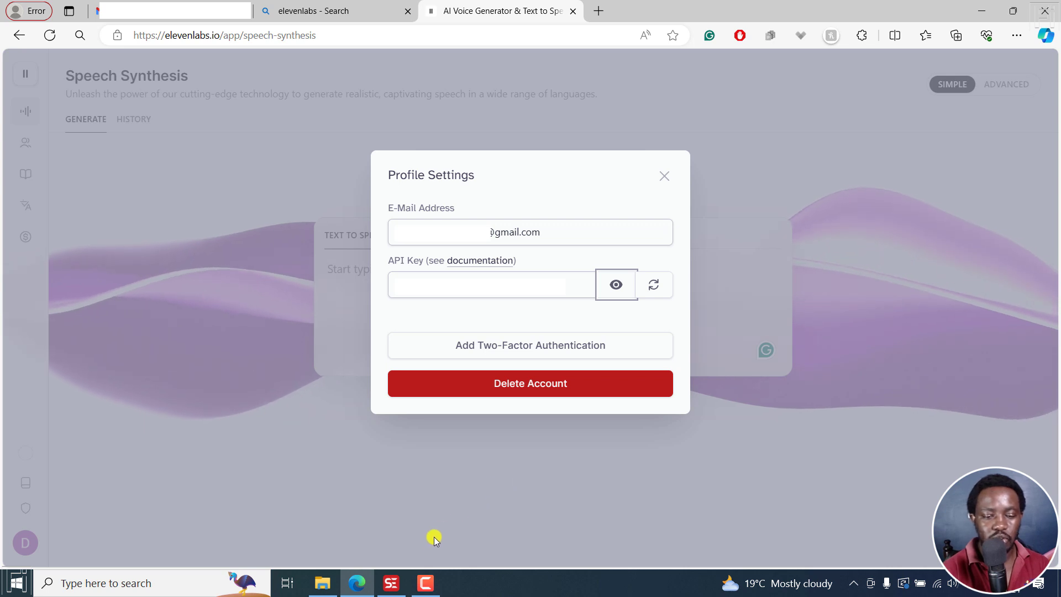
key(alt+Tab)
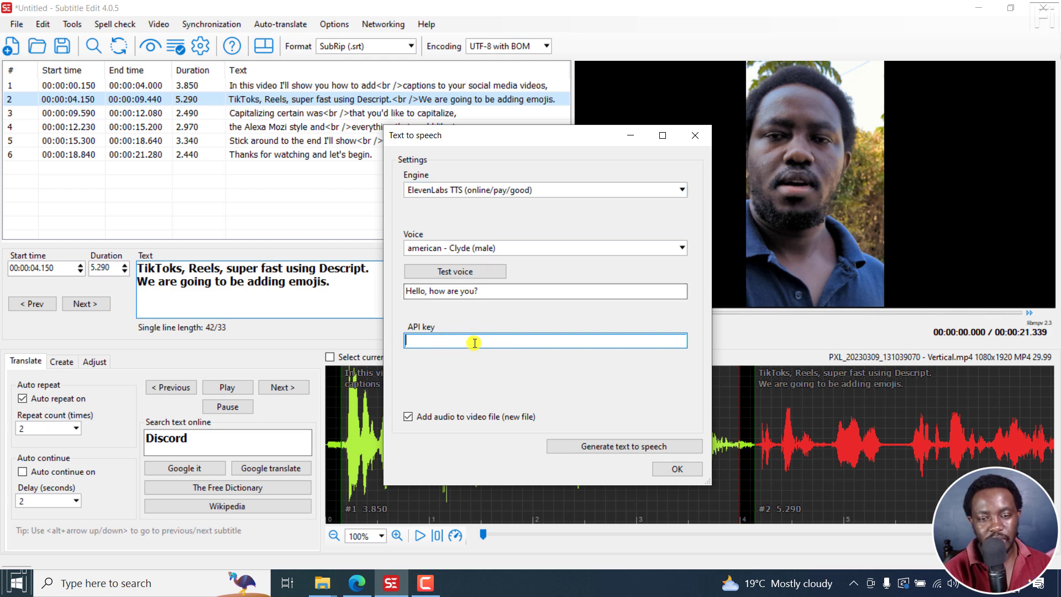
Select the american - Drew (male) voice and paste the copied ElevenLabs API key
click(682, 249)
drag(680, 309, 686, 281)
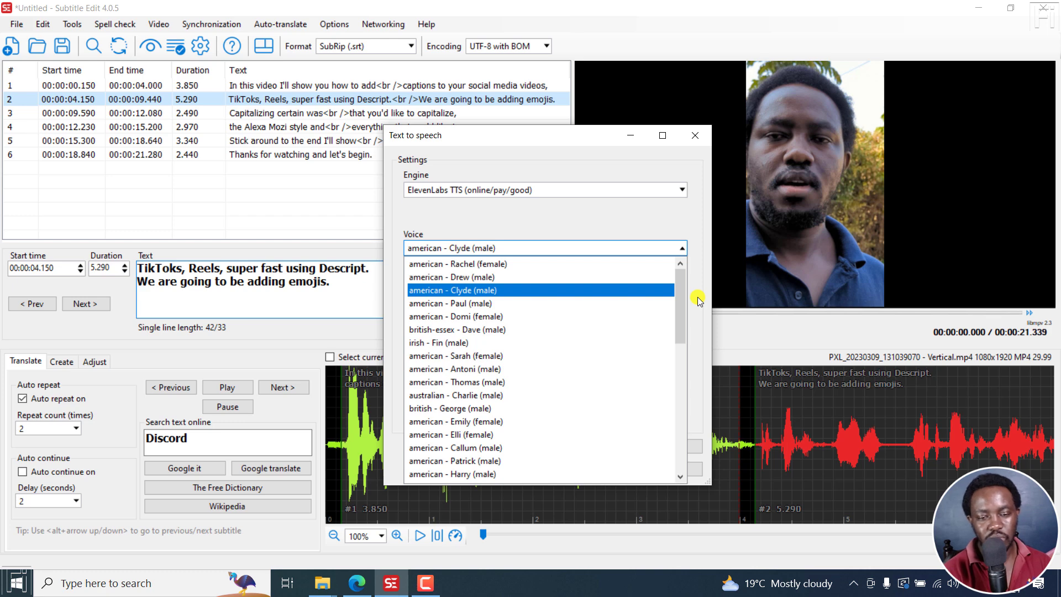
click(422, 288)
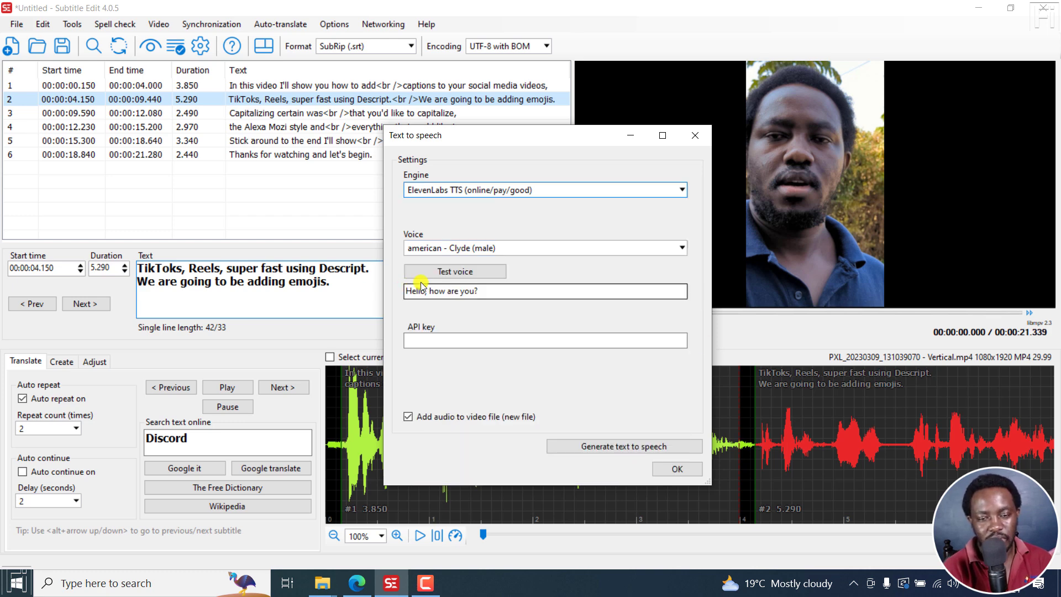
click(458, 248)
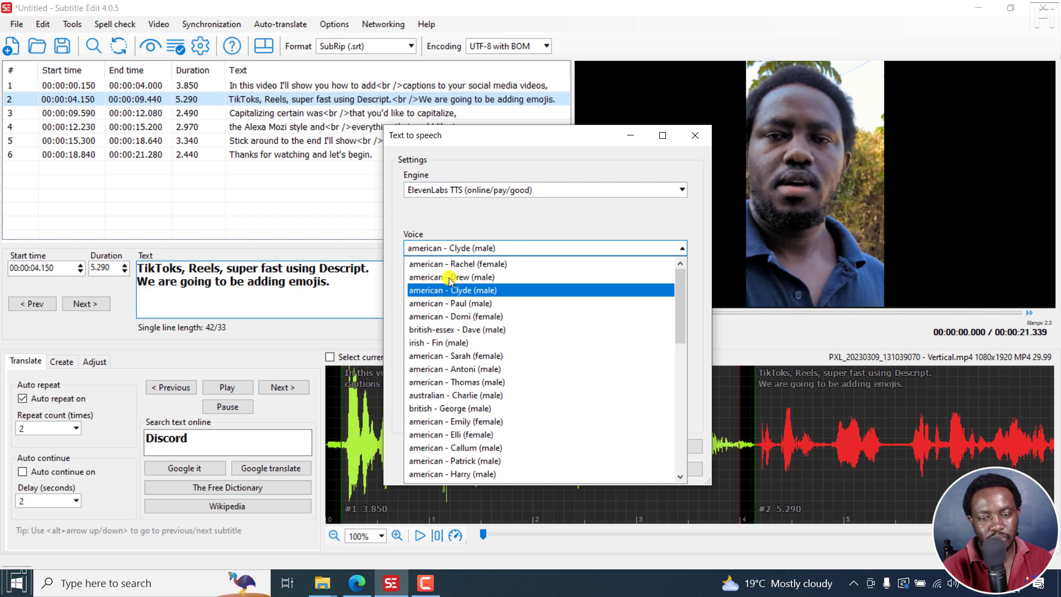
click(486, 276)
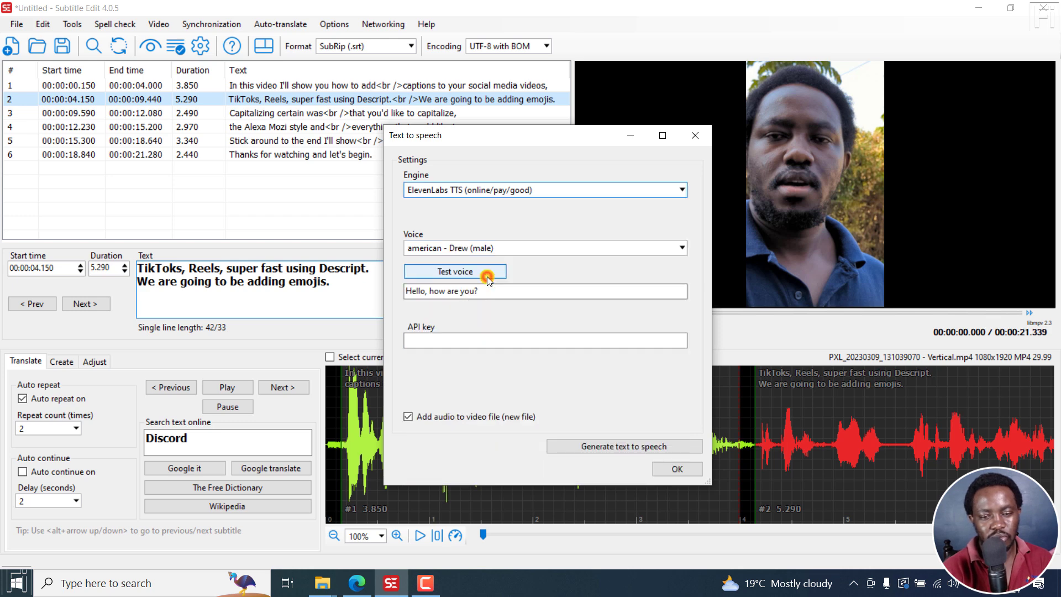
click(457, 338)
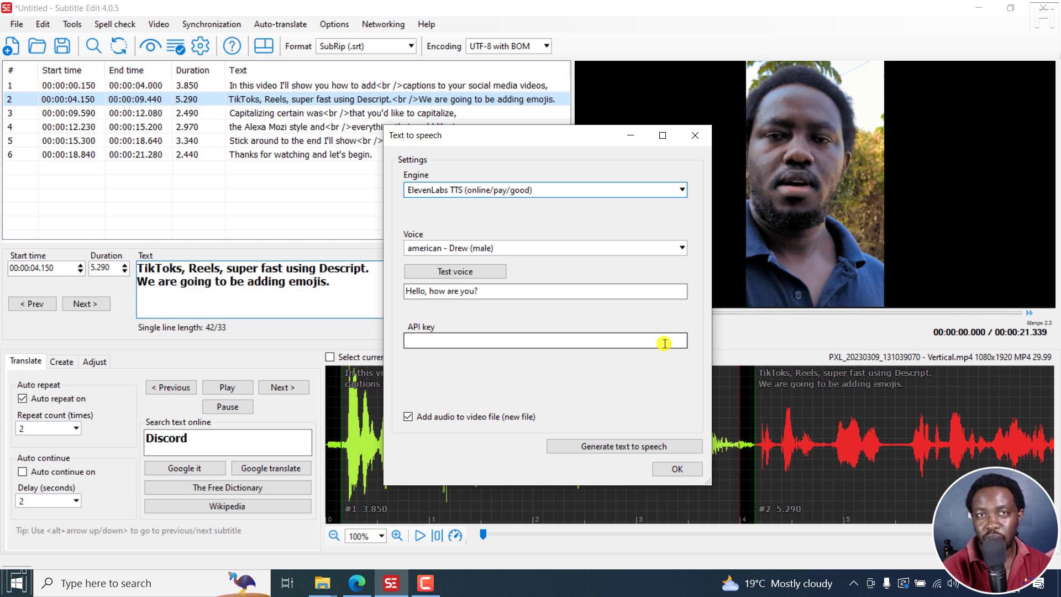
key(ctrl+v)
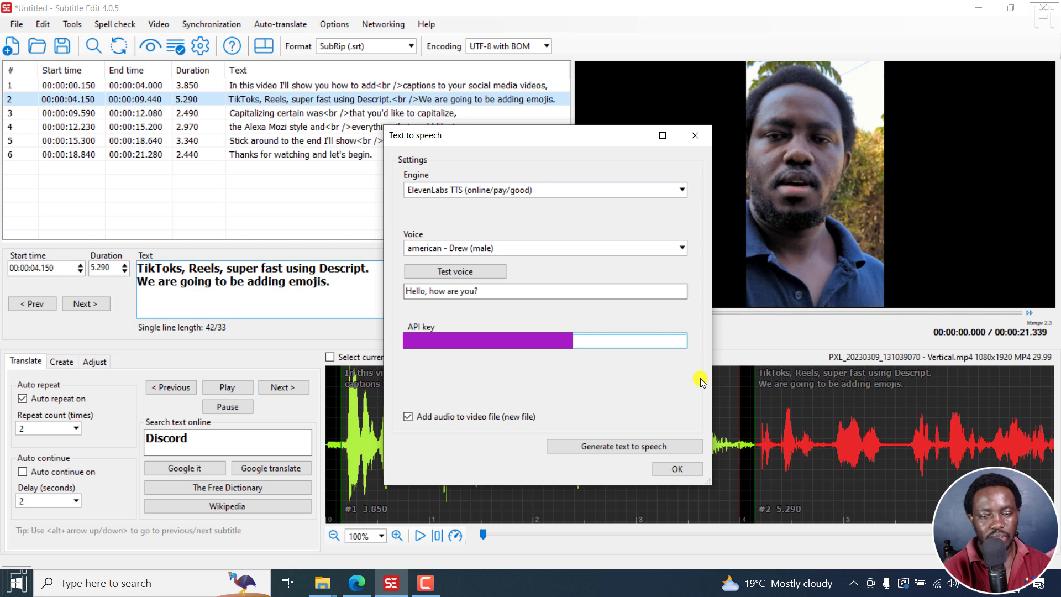
Generate text to speech for all 6 lines, producing 0.mp3–5.mp3 and a new video
click(584, 449)
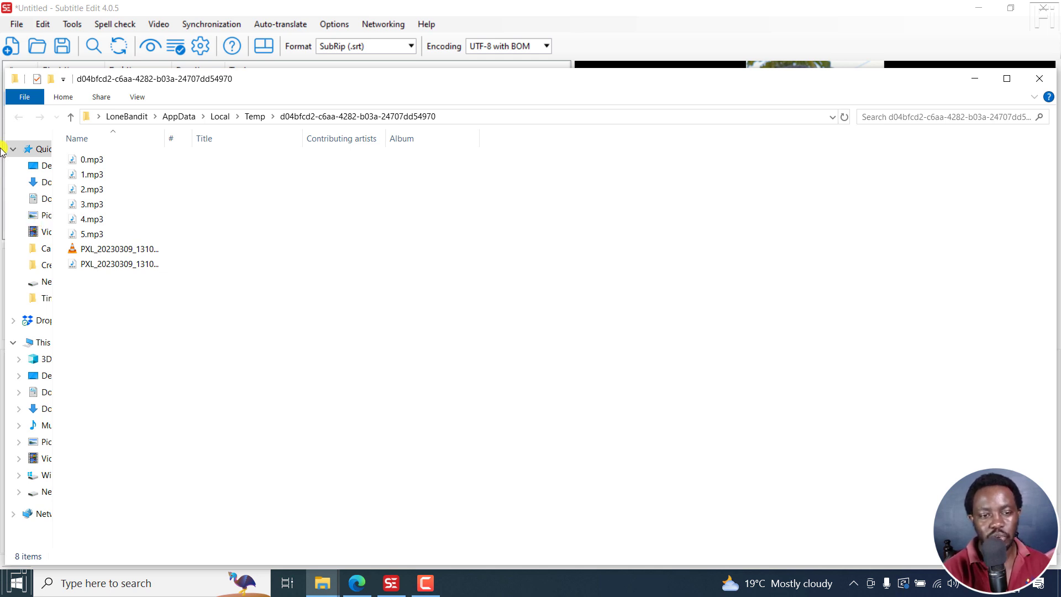
Play PXL_20230309_131039070 - Vertical.mp4 in VLC to check it, pause, then minimize the player
double_click(110, 250)
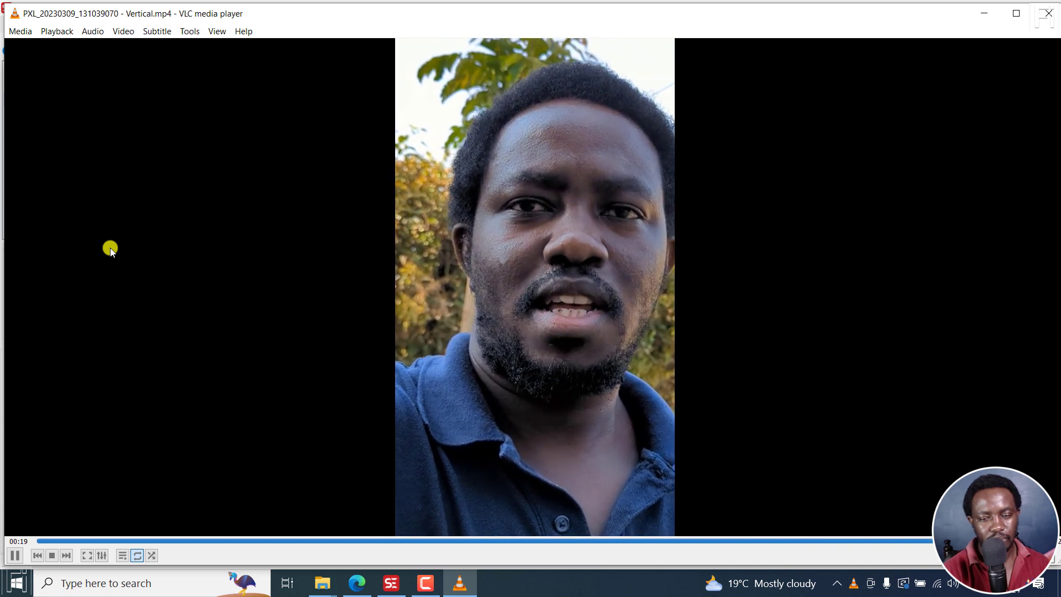
key(space)
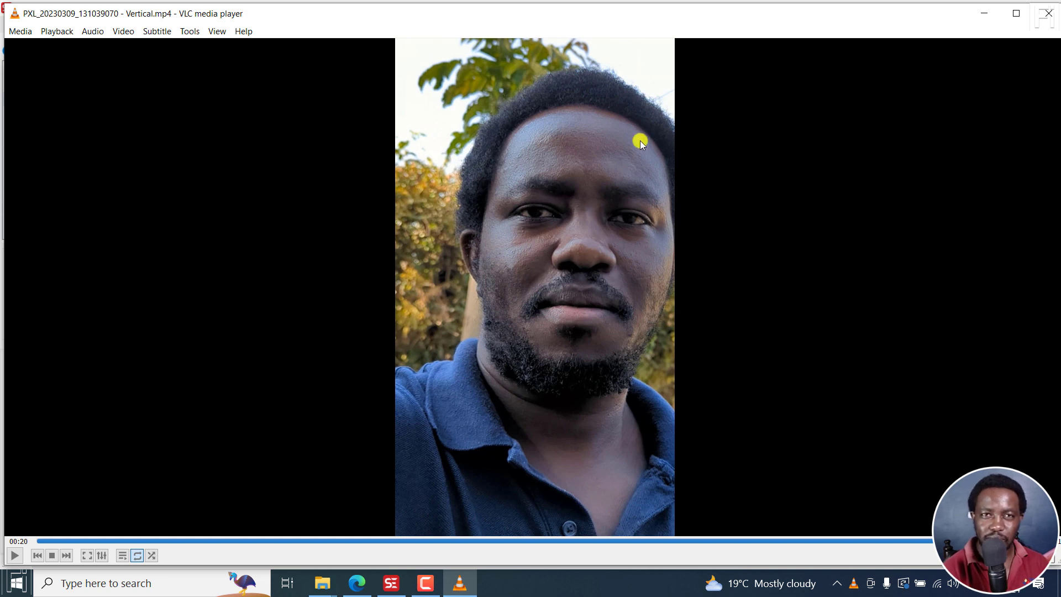
click(977, 15)
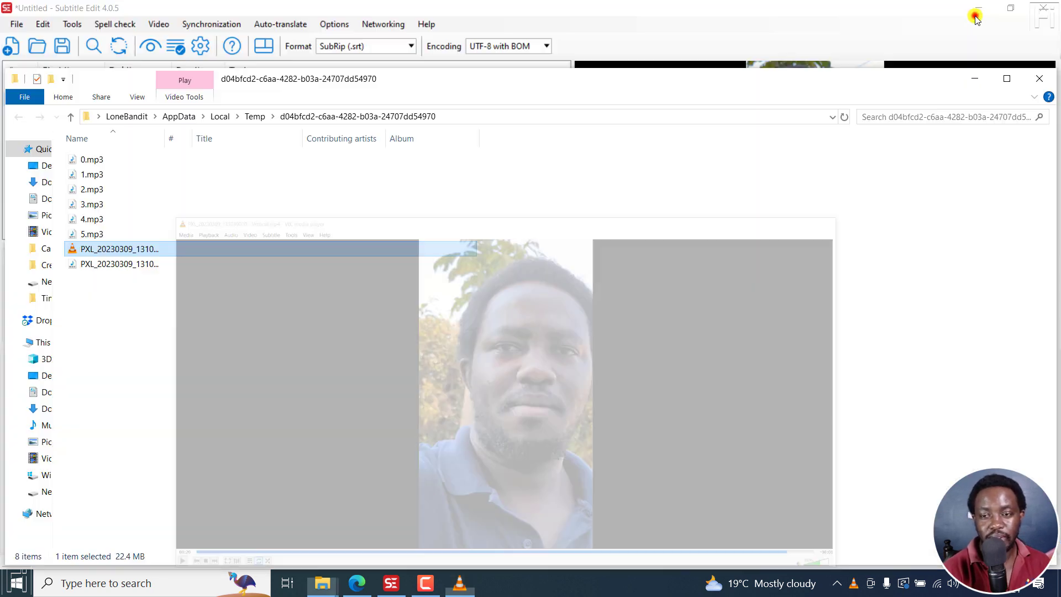
Bring Subtitle Edit's Text to speech dialog back in front of the temp folder
click(555, 10)
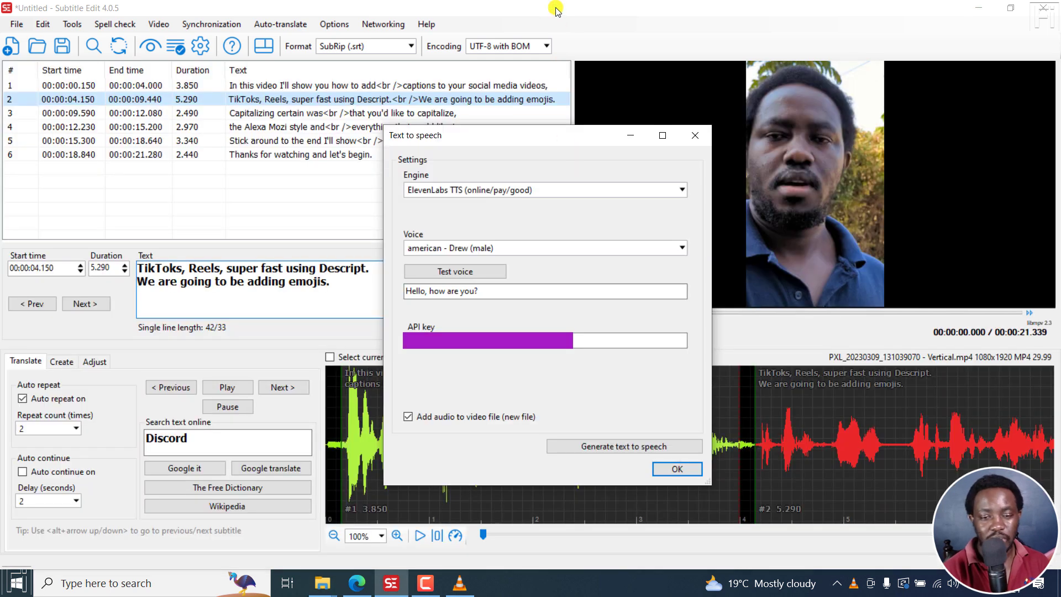